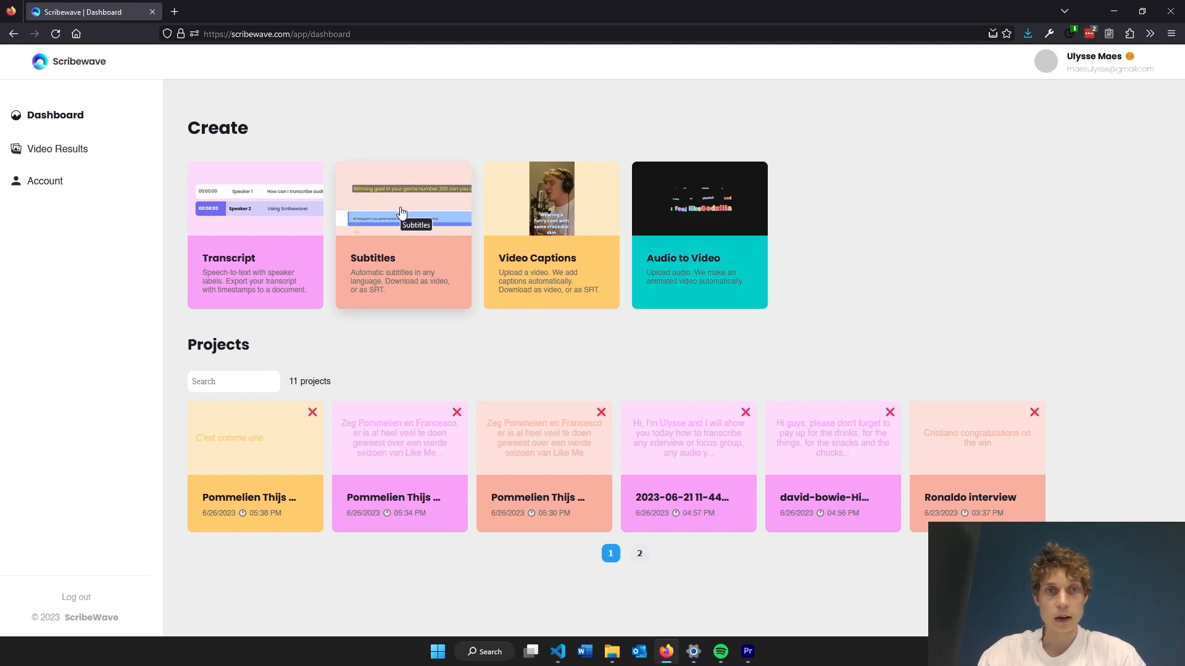
Start a new Subtitles project and set the spoken language to English.
{"action": "left_click", "coordinate": [358, 271]}
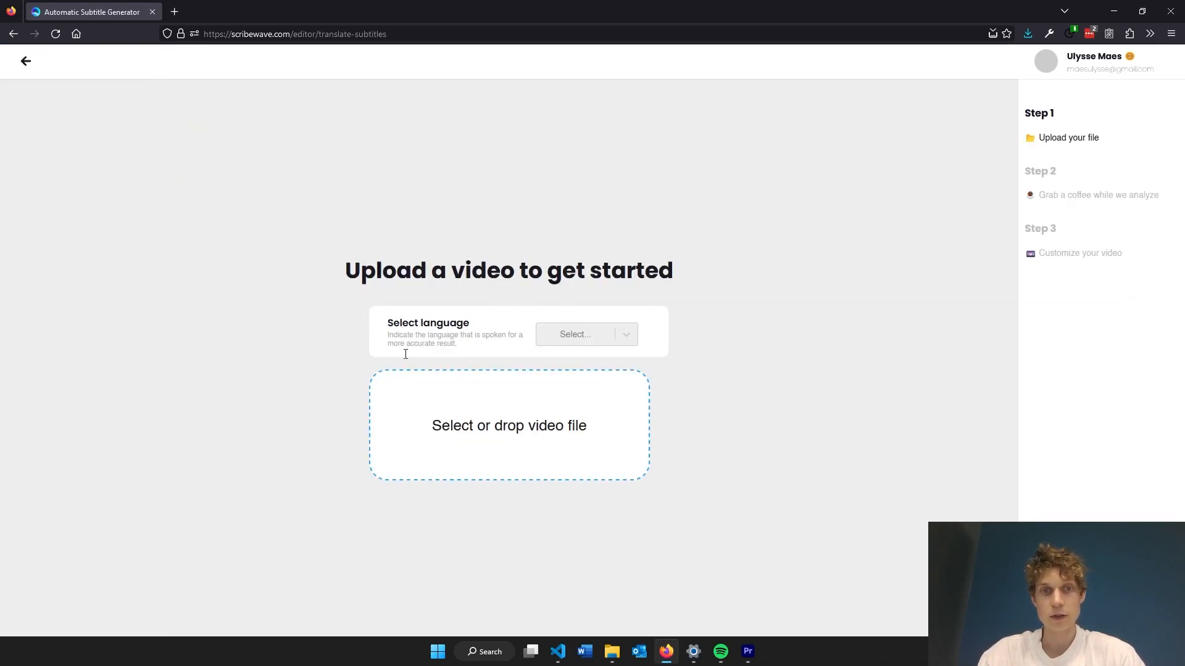
{"action": "left_click", "coordinate": [595, 334]}
{"action": "left_click", "coordinate": [569, 362]}
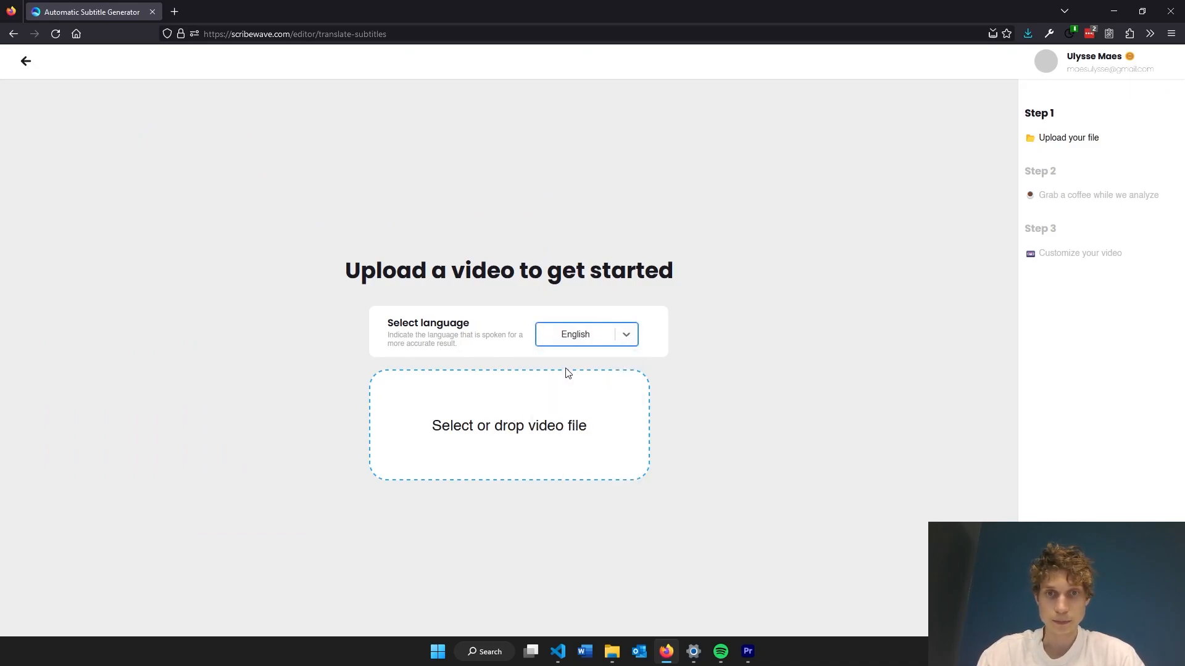
Upload the Ronaldo interview video from the demo folder, keep "Ronaldo interview" as the project title and acknowledge the audio analysis notice.
{"action": "mouse_move", "coordinate": [613, 654]}
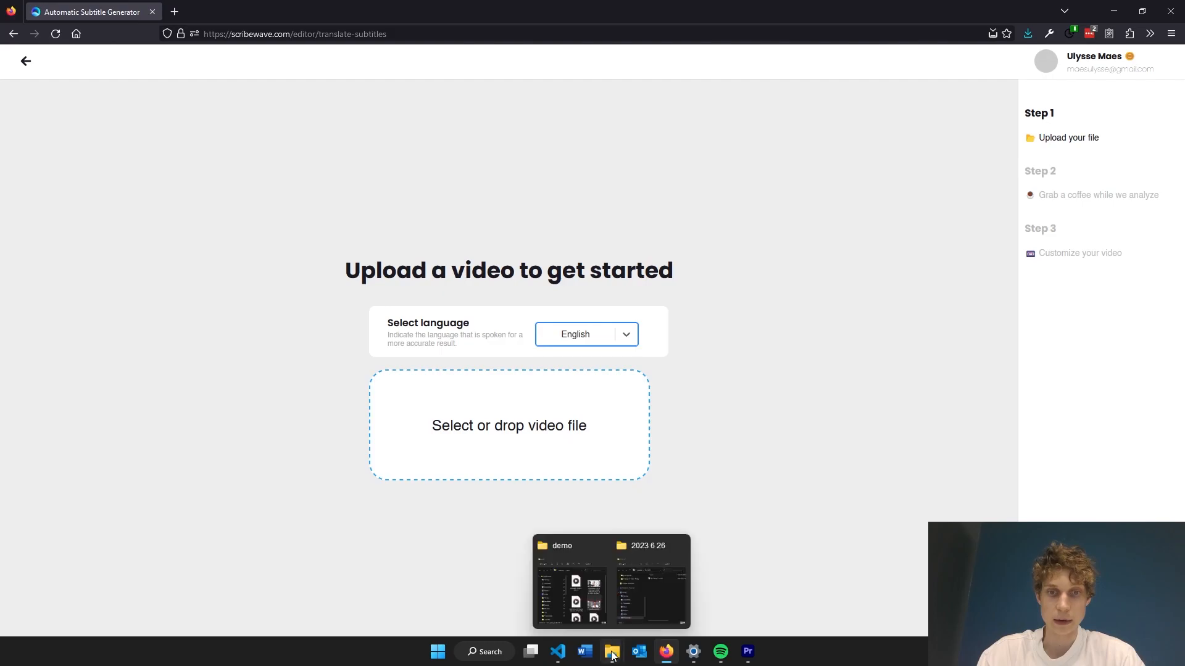
{"action": "left_click", "coordinate": [571, 587]}
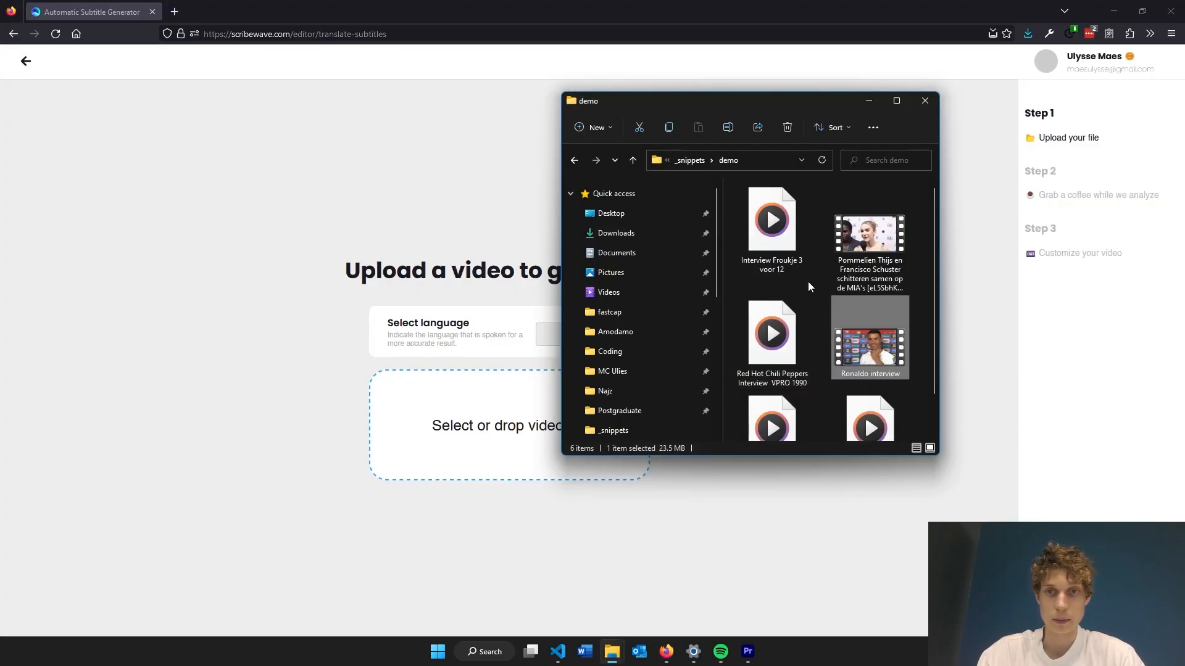
{"action": "left_click_drag", "start_coordinate": [869, 343], "coordinate": [476, 401]}
{"action": "left_click", "coordinate": [476, 336]}
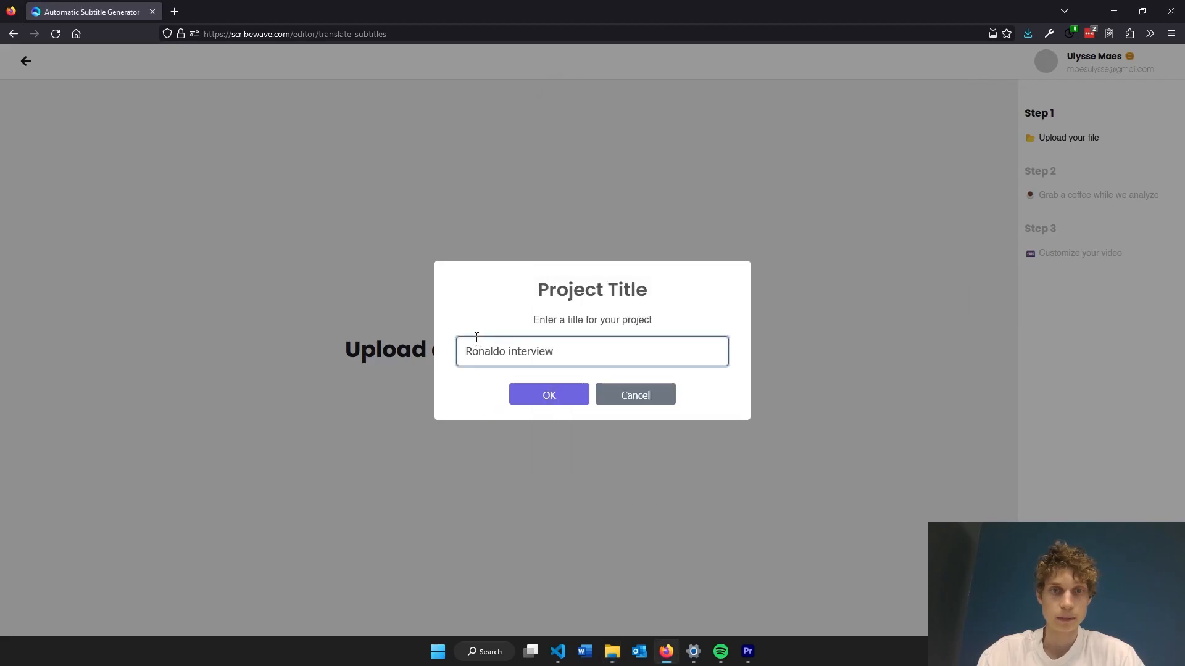
{"action": "left_click", "coordinate": [543, 398]}
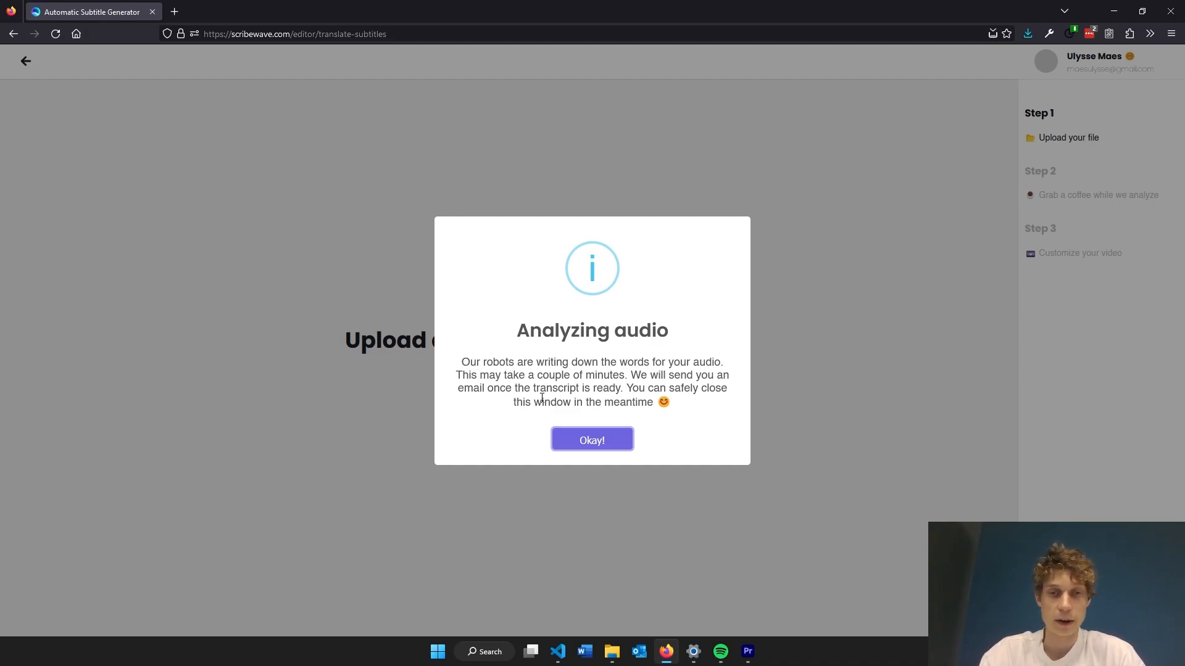
{"action": "left_click", "coordinate": [596, 445]}
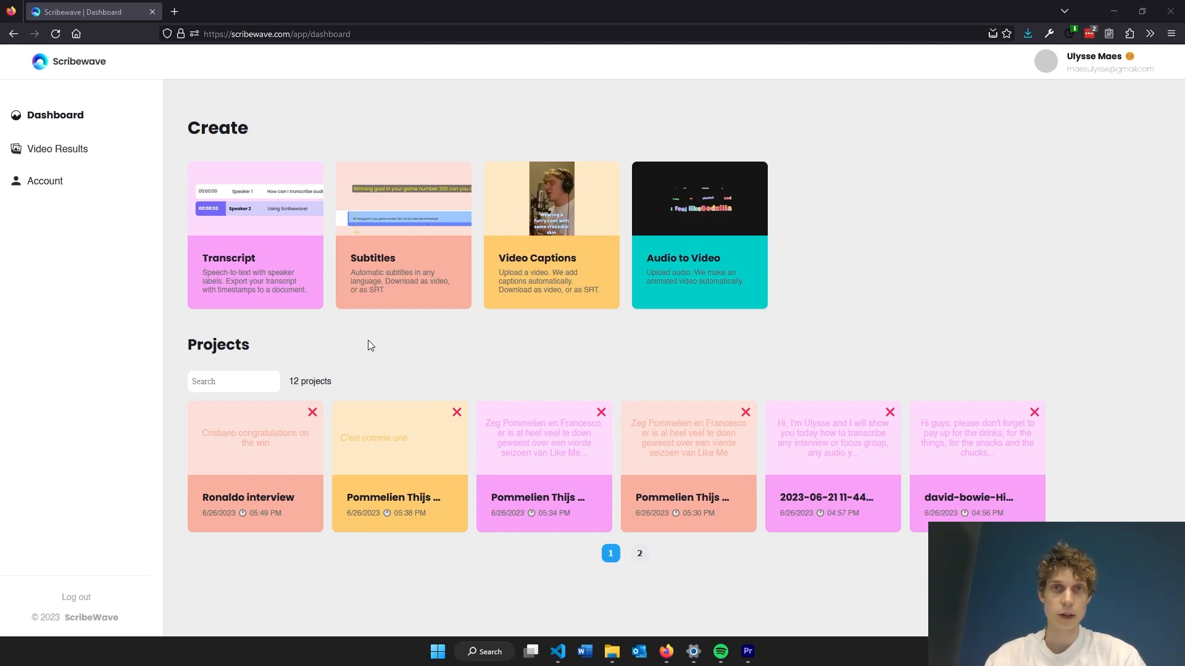
In the Ronaldo interview project, apply the Closed Caption text preset and make the caption background more opaque.
{"action": "left_click", "coordinate": [257, 470]}
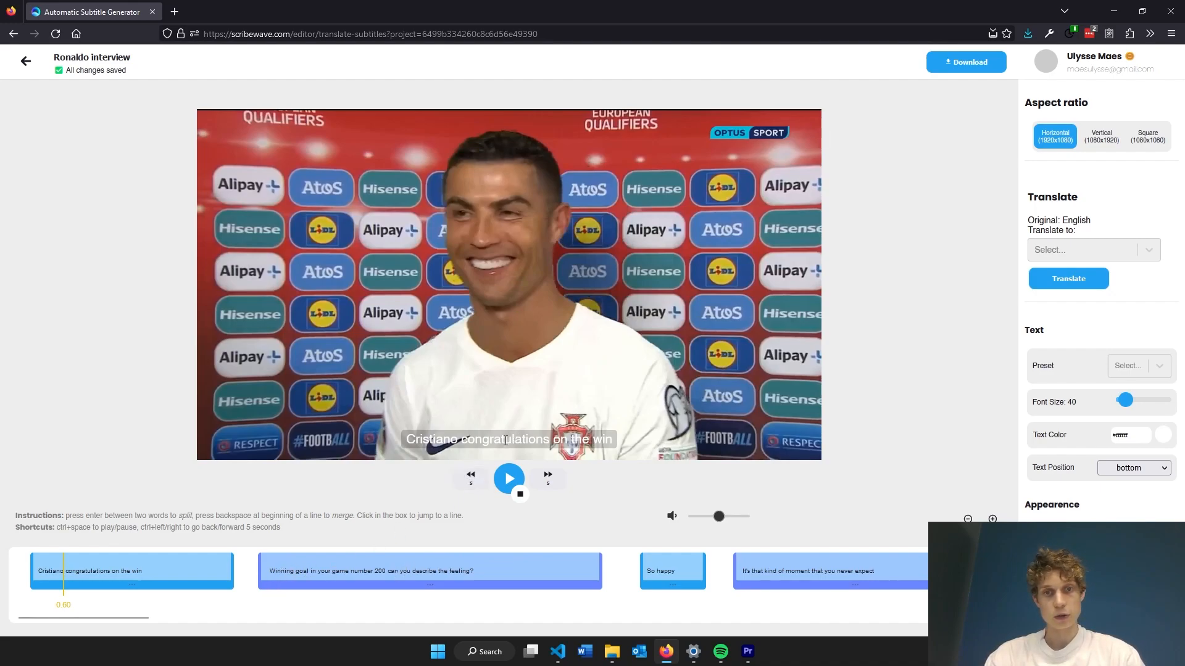
{"action": "left_click", "coordinate": [1124, 367]}
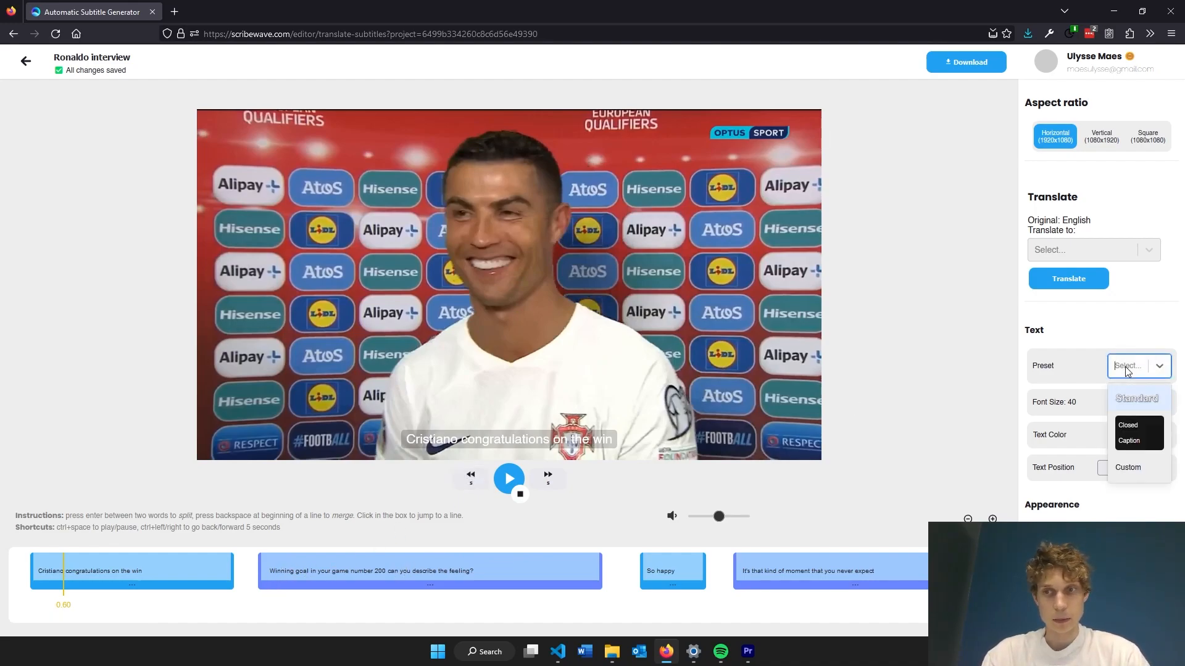
{"action": "left_click", "coordinate": [1136, 432]}
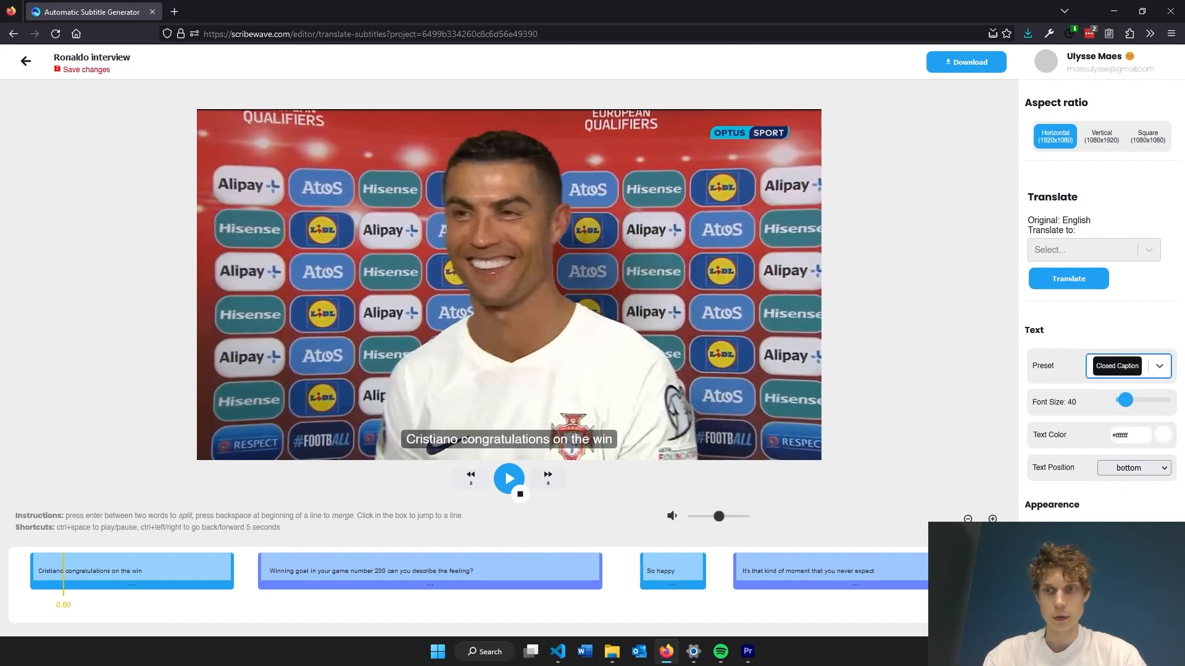
{"action": "left_click_drag", "start_coordinate": [1143, 573], "coordinate": [1160, 574]}
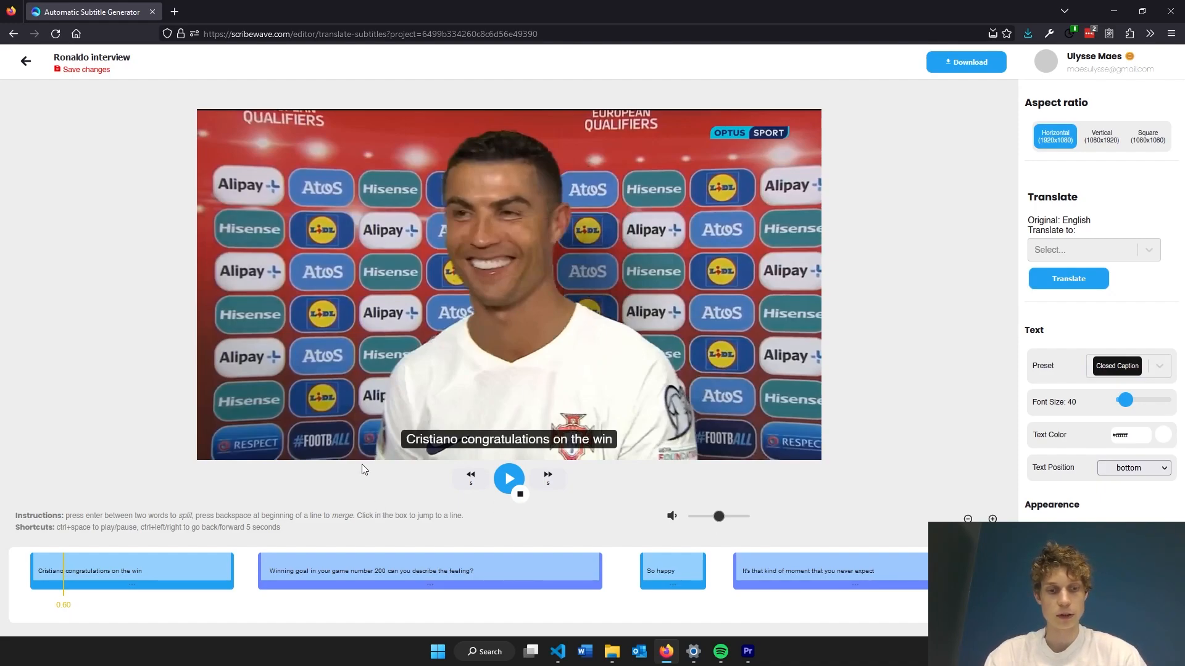
Play the video in stretches to check the subtitles against the speech, pausing during "It's that kind of moment".
{"action": "key", "text": "ctrl+space"}
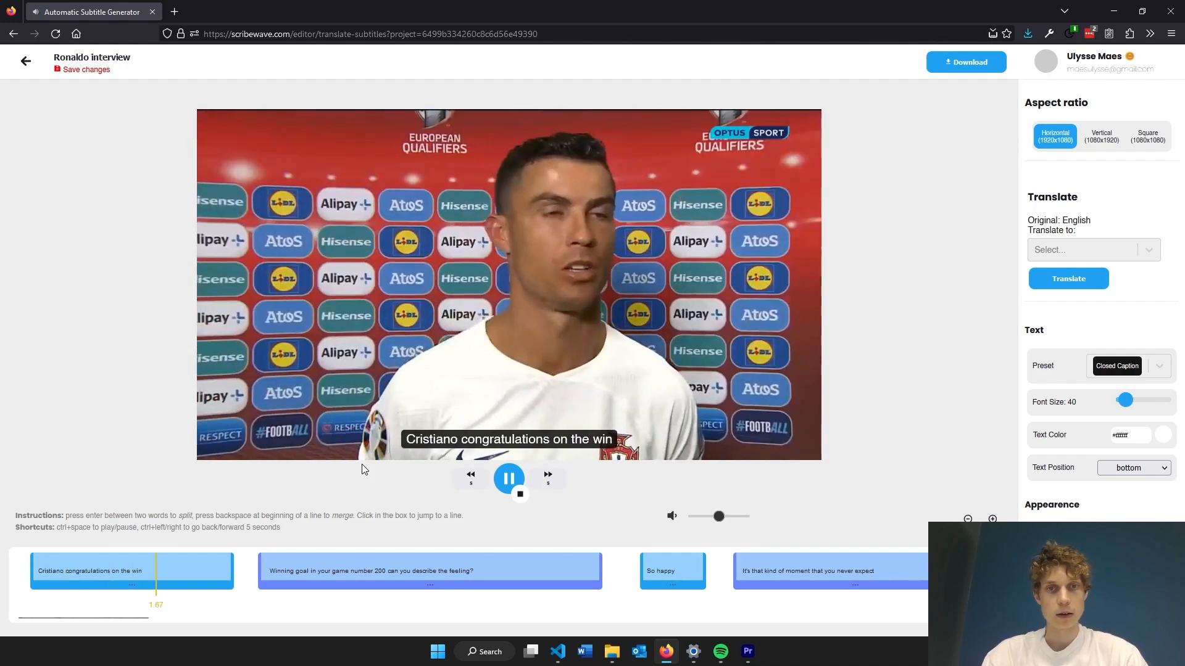
{"action": "key", "text": "ctrl+space"}
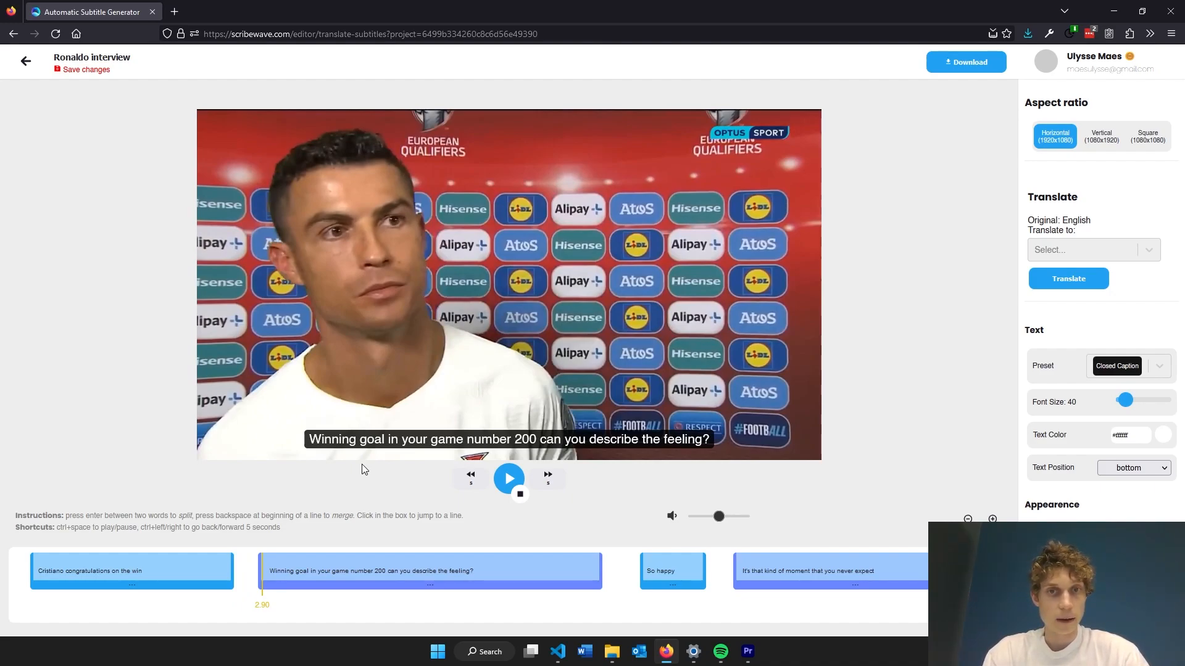
{"action": "key", "text": "ctrl+space"}
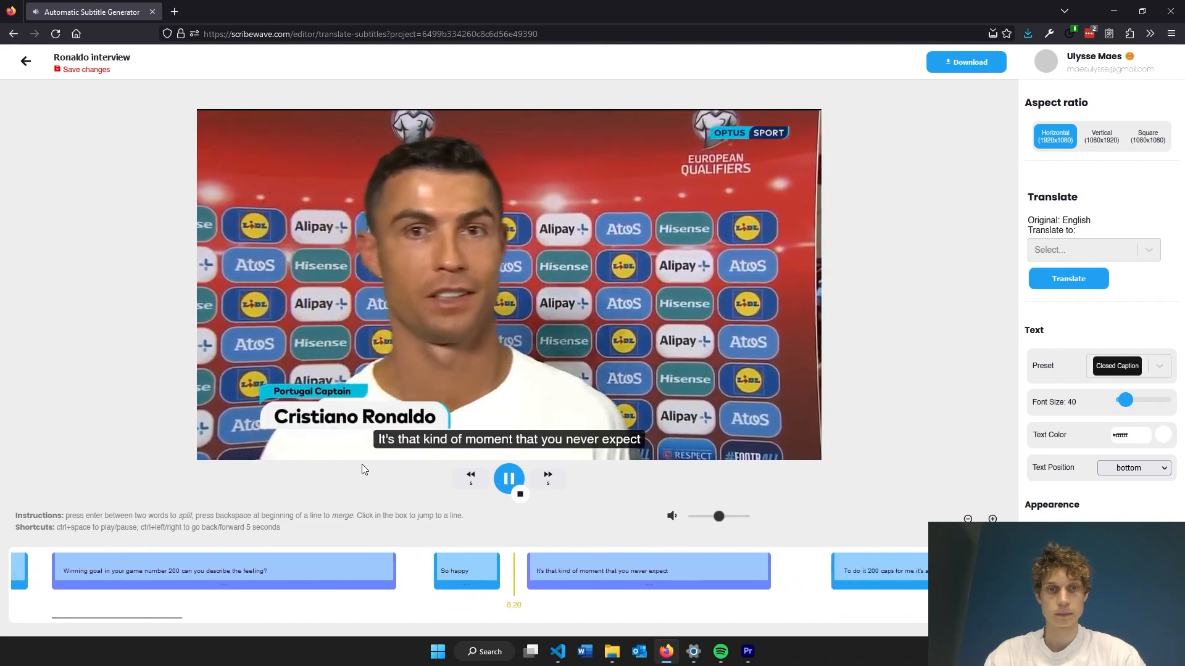
{"action": "key", "text": "ctrl+space"}
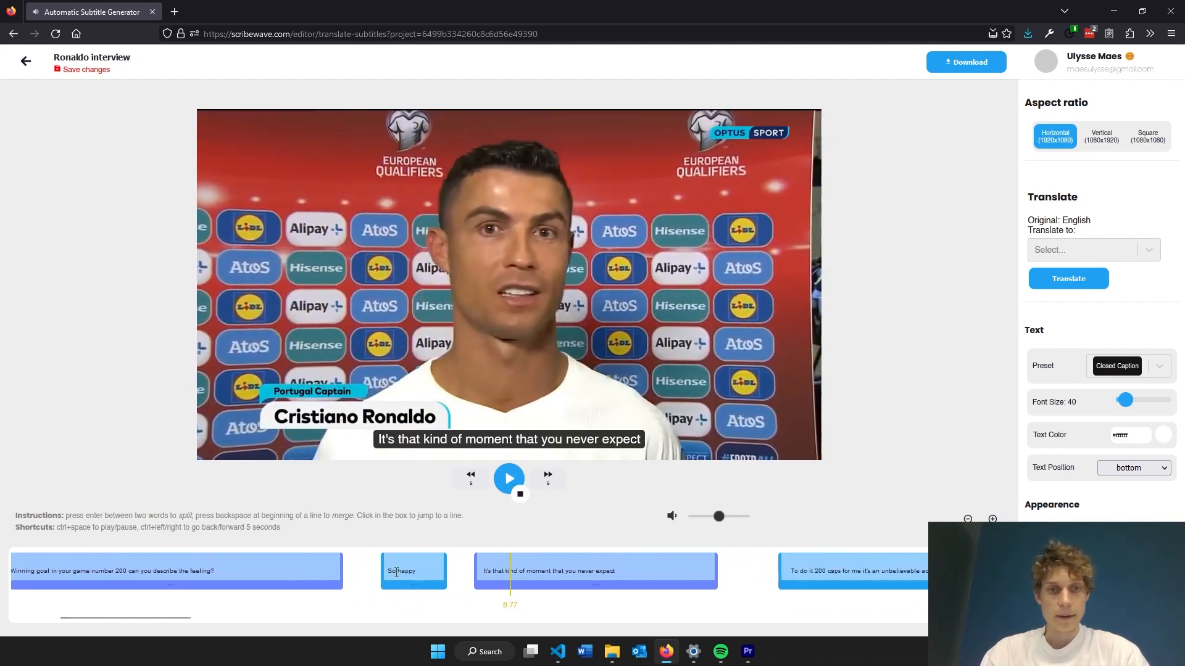
Merge the "So happy" subtitle with the following one and change "It's" to lowercase "it's".
{"action": "left_click", "coordinate": [415, 570]}
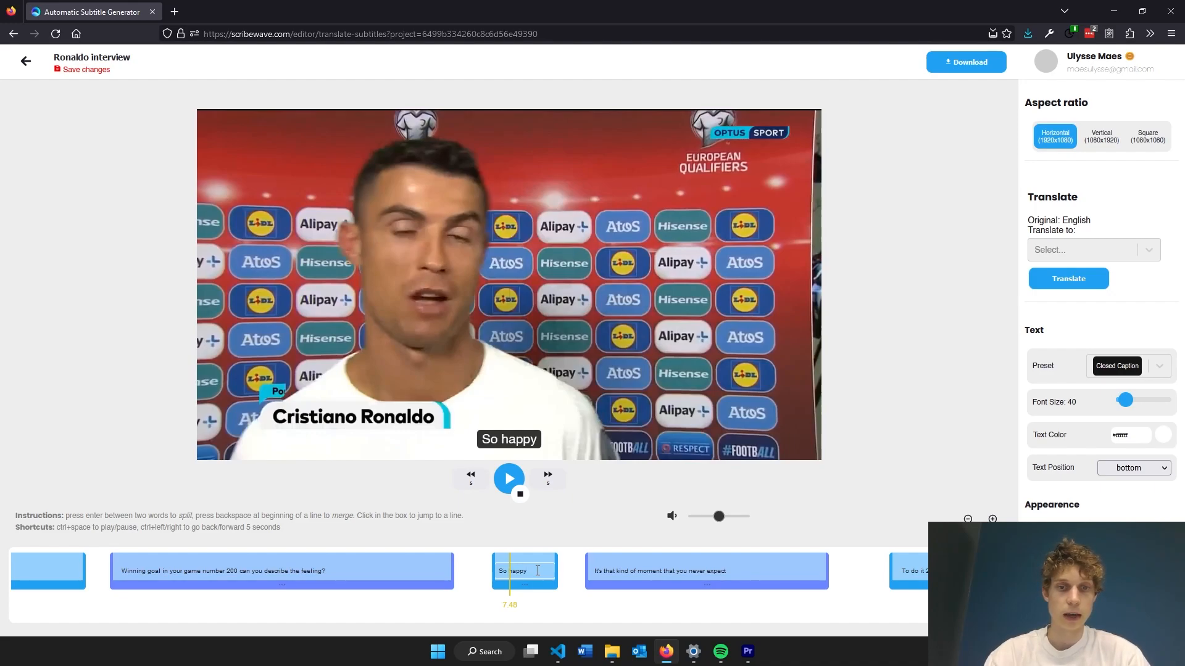
{"action": "key", "text": "Delete"}
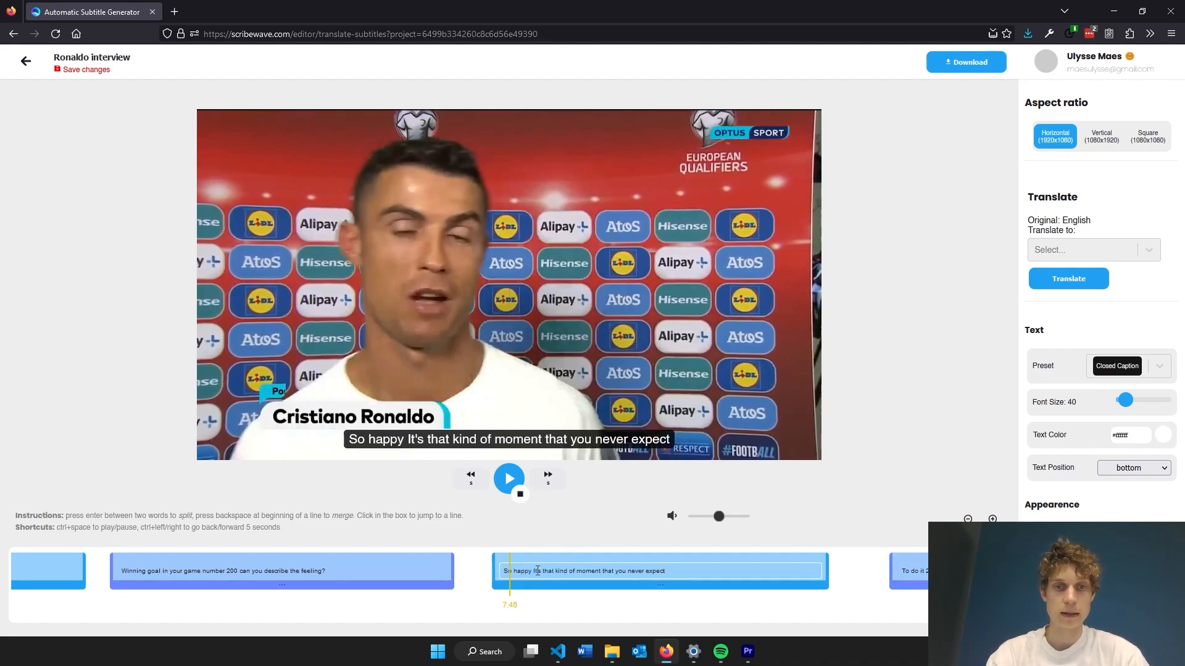
{"action": "left_click", "coordinate": [535, 570]}
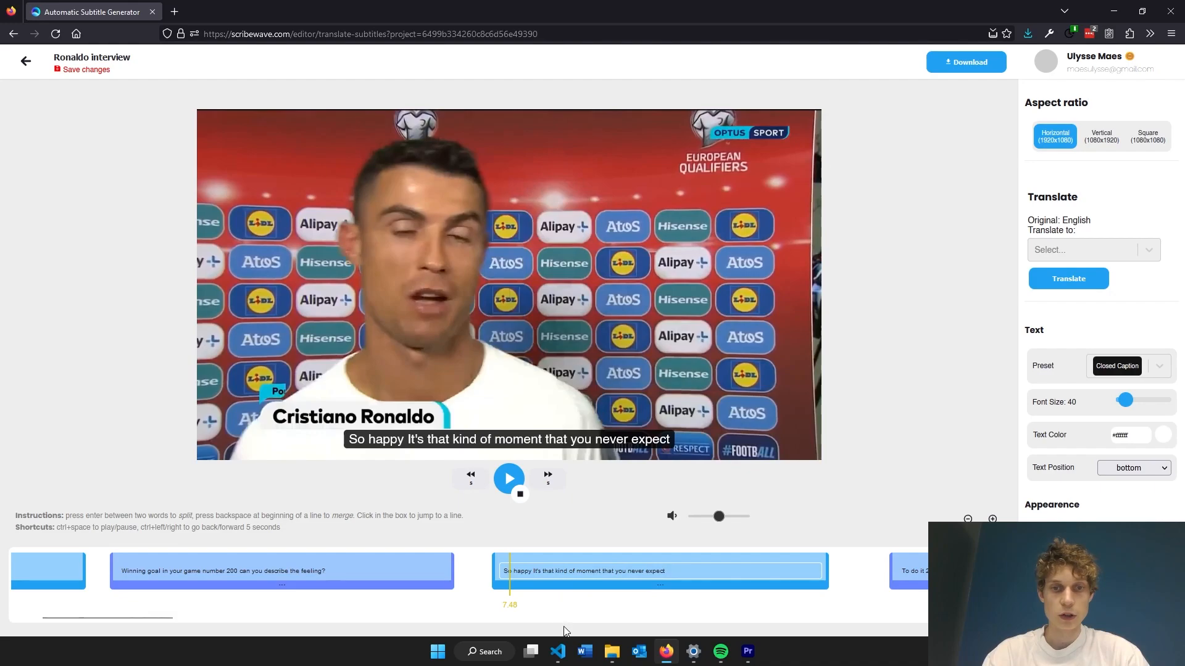
{"action": "key", "text": "Delete"}
{"action": "type", "text": "i"}
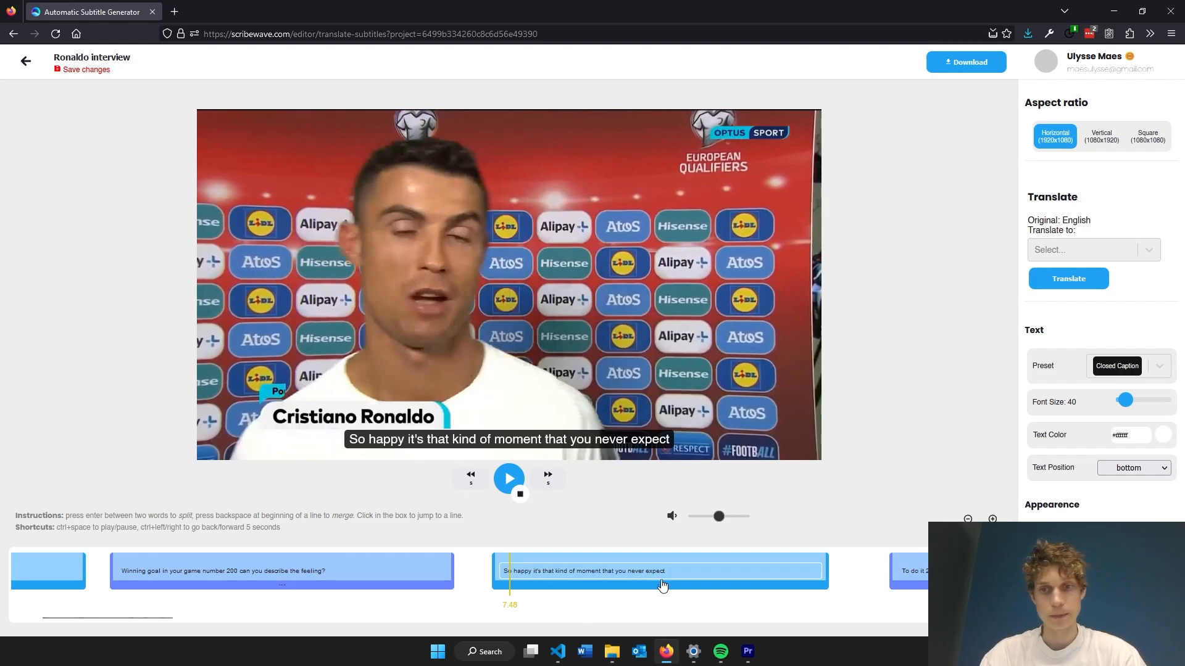
Split the "So I have to say thank you" subtitle after "Iceland", and merge the two parts back together.
{"action": "scroll", "coordinate": [662, 585], "scroll_direction": "right", "scroll_amount": 10}
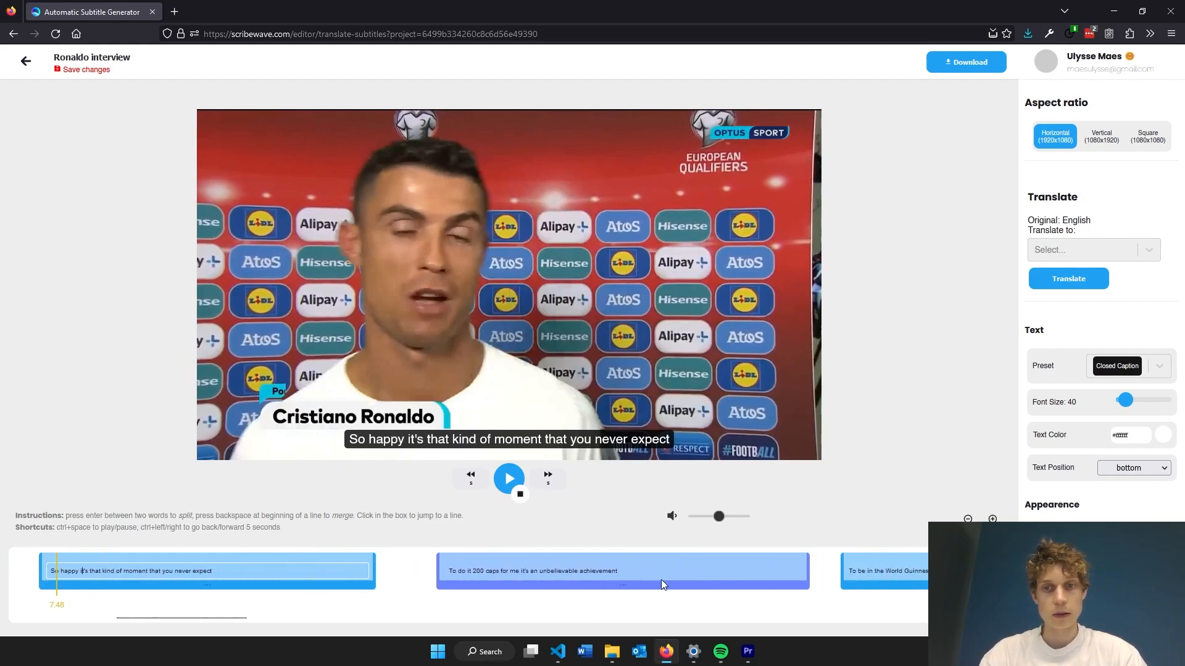
{"action": "scroll", "coordinate": [661, 579], "scroll_direction": "right", "scroll_amount": 10}
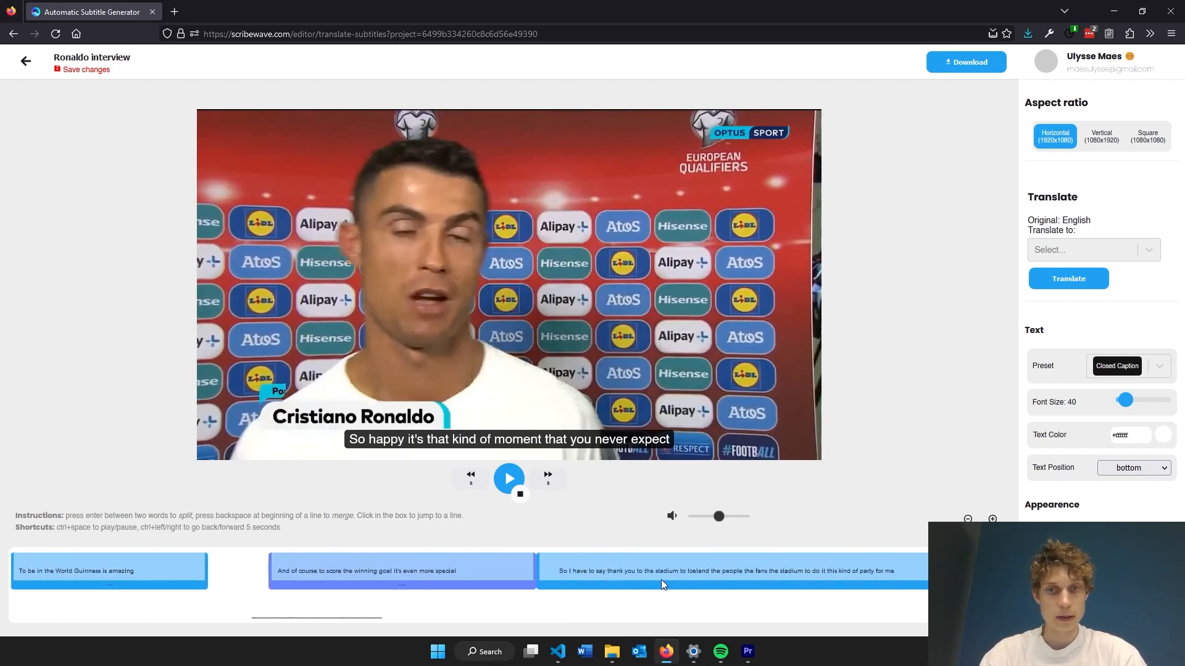
{"action": "left_click", "coordinate": [523, 571]}
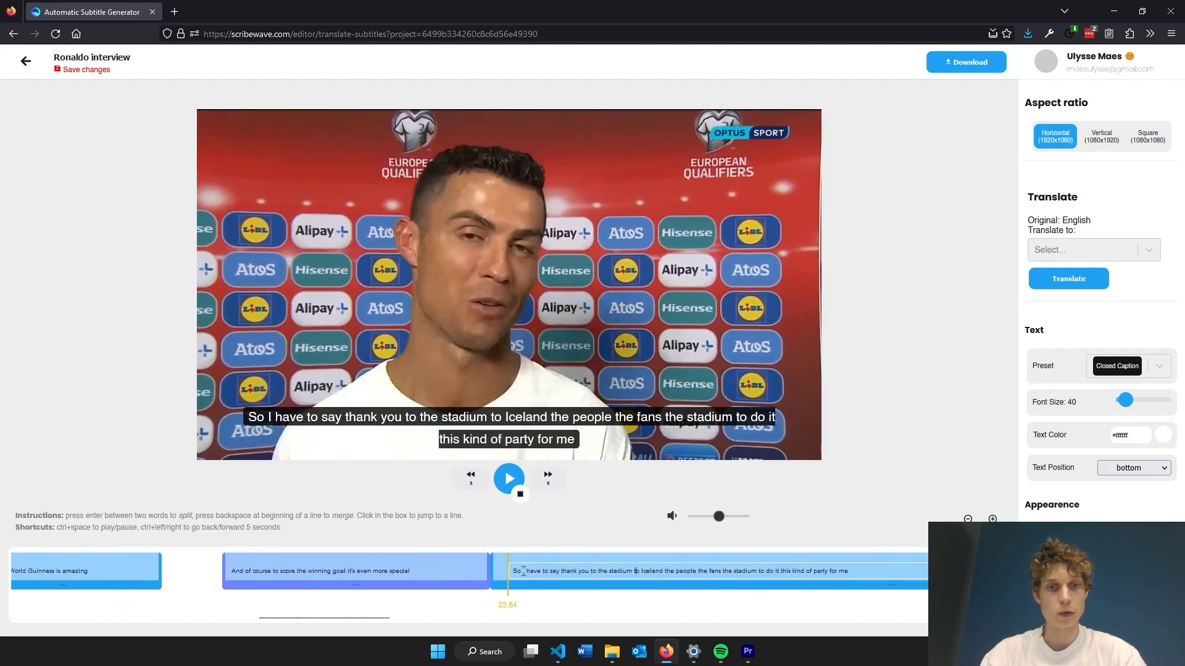
{"action": "left_click", "coordinate": [668, 573]}
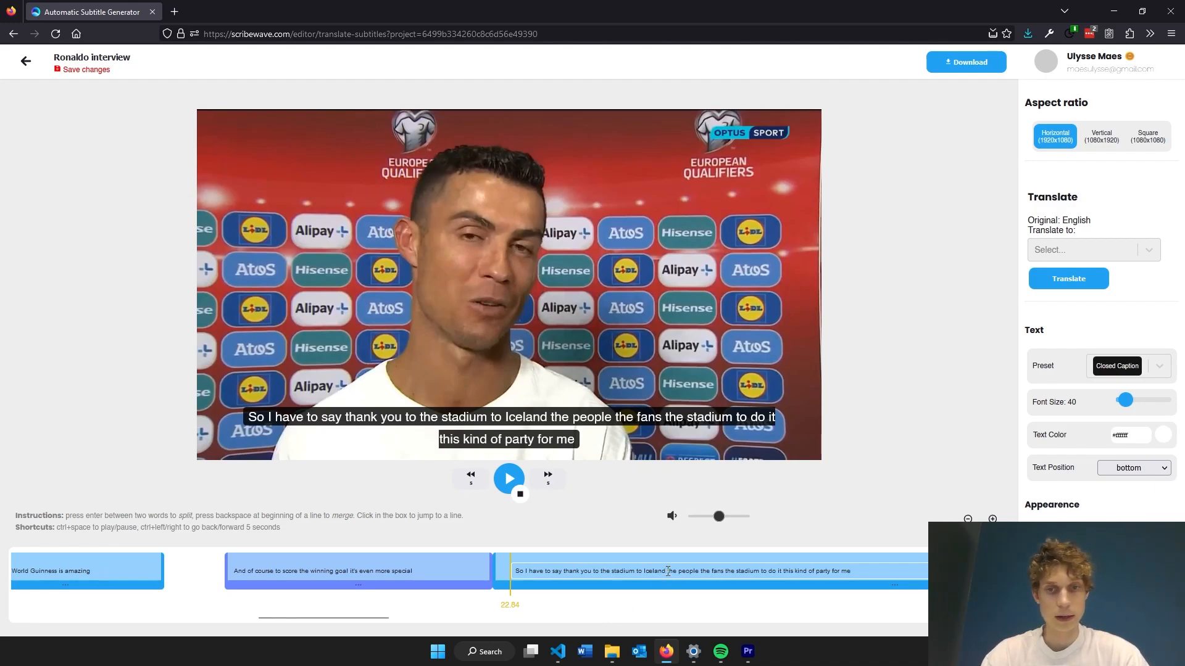
{"action": "key", "text": "Return"}
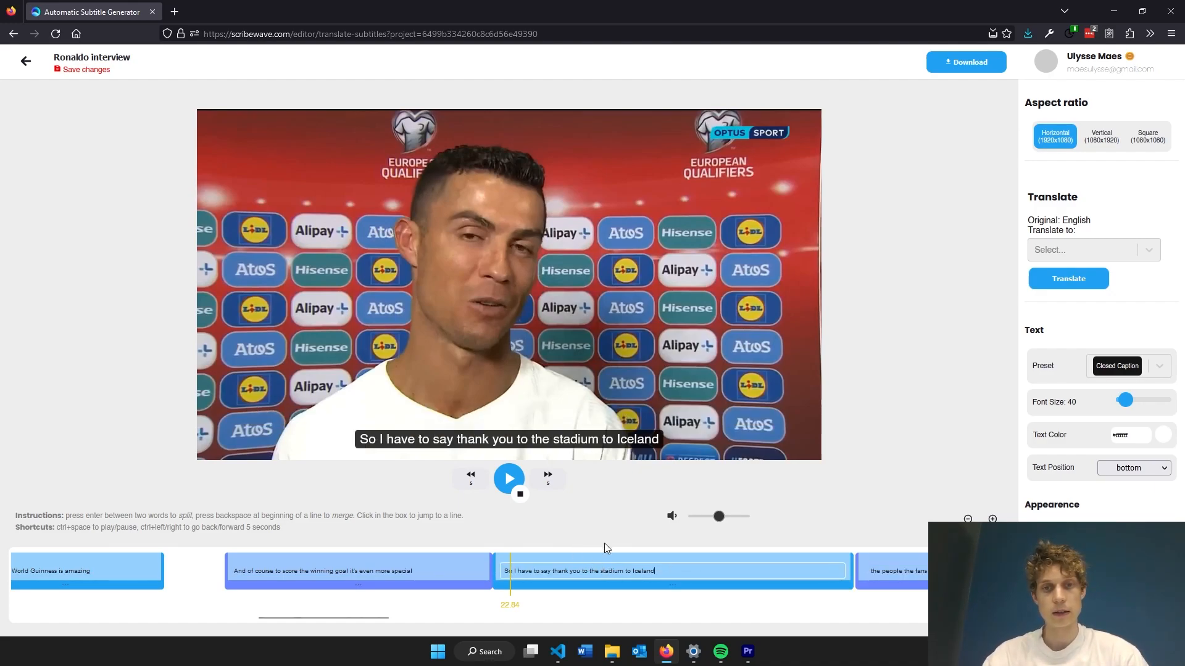
{"action": "left_click", "coordinate": [868, 571]}
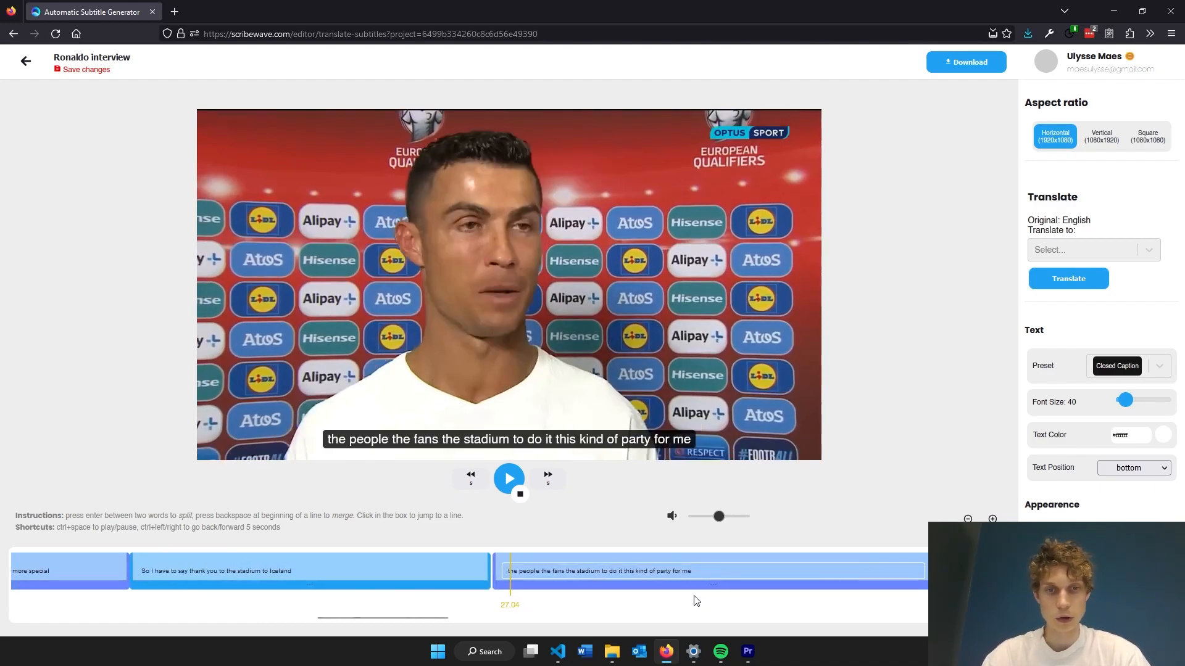
{"action": "key", "text": "BackSpace"}
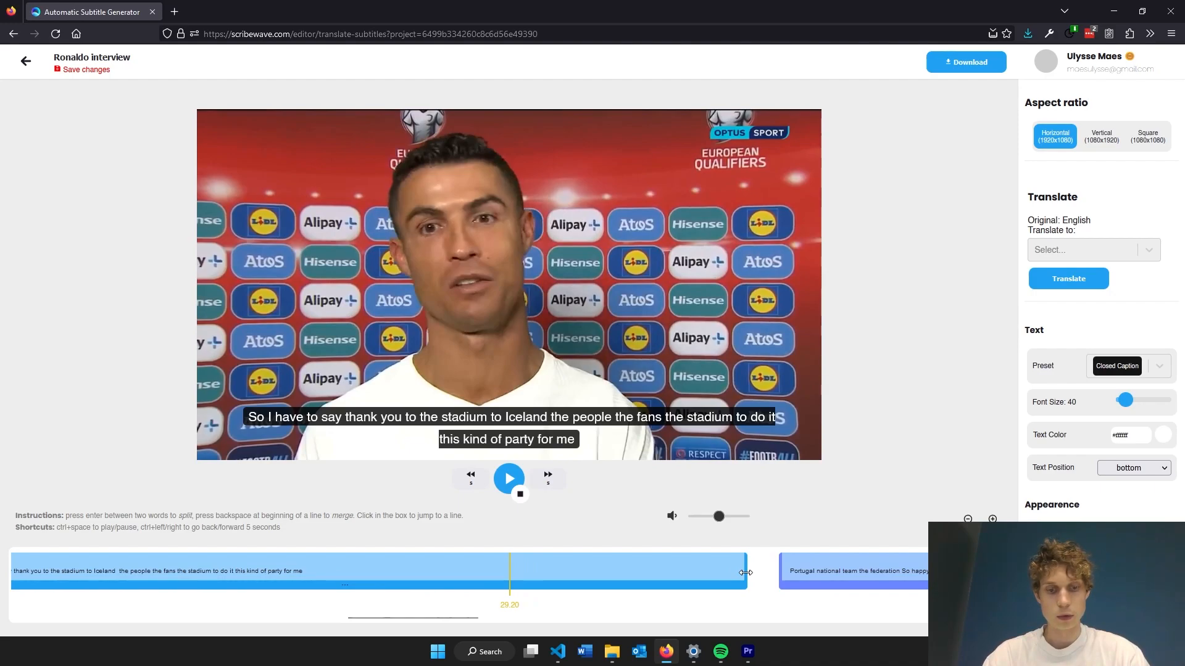
Adjust the end of the "So I have to say thank you" subtitle on the timeline and save the project changes.
{"action": "mouse_move", "coordinate": [737, 578]}
{"action": "left_mouse_down"}
{"action": "mouse_move", "coordinate": [642, 574]}
{"action": "mouse_move", "coordinate": [777, 576]}
{"action": "mouse_move", "coordinate": [695, 577]}
{"action": "mouse_move", "coordinate": [746, 580]}
{"action": "left_mouse_up"}
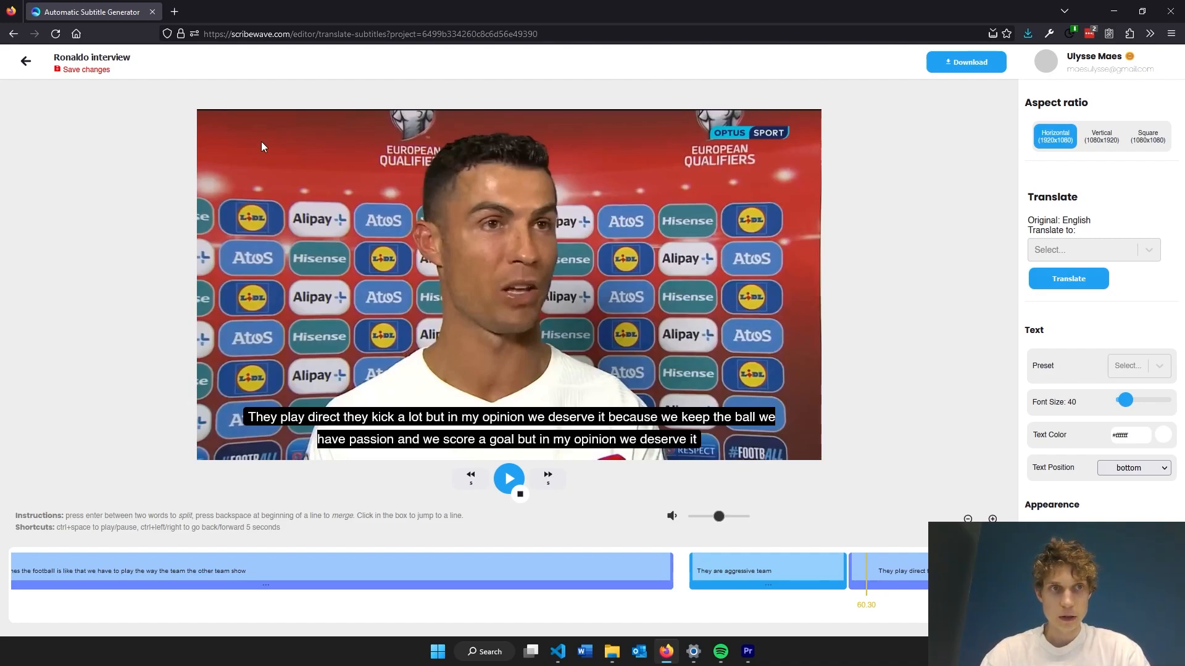
{"action": "left_click", "coordinate": [96, 71]}
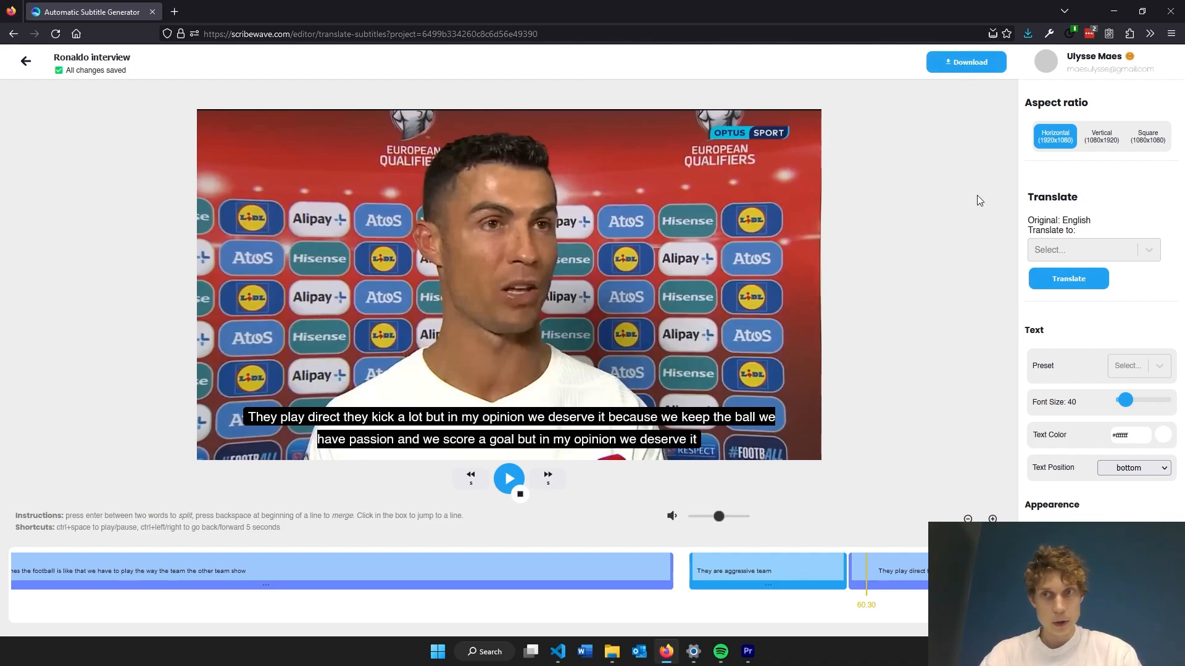
Translate the subtitles into Dutch.
{"action": "left_click", "coordinate": [1088, 245]}
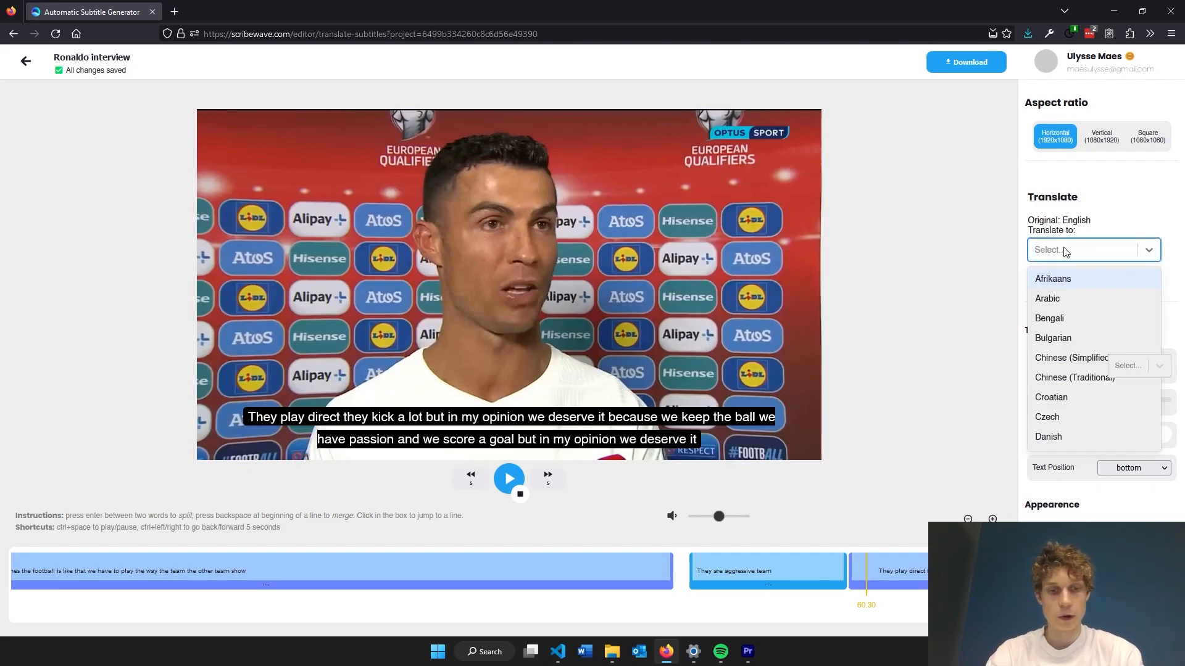
{"action": "type", "text": "Dutch"}
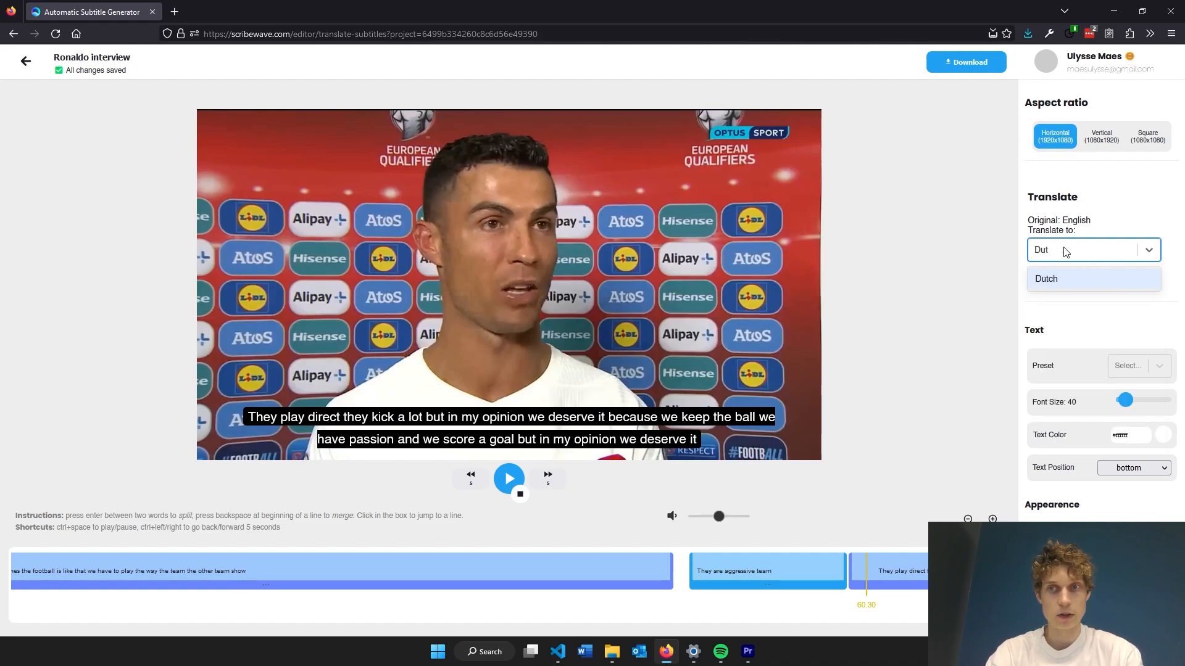
{"action": "left_click", "coordinate": [1042, 277]}
{"action": "left_click", "coordinate": [1041, 280]}
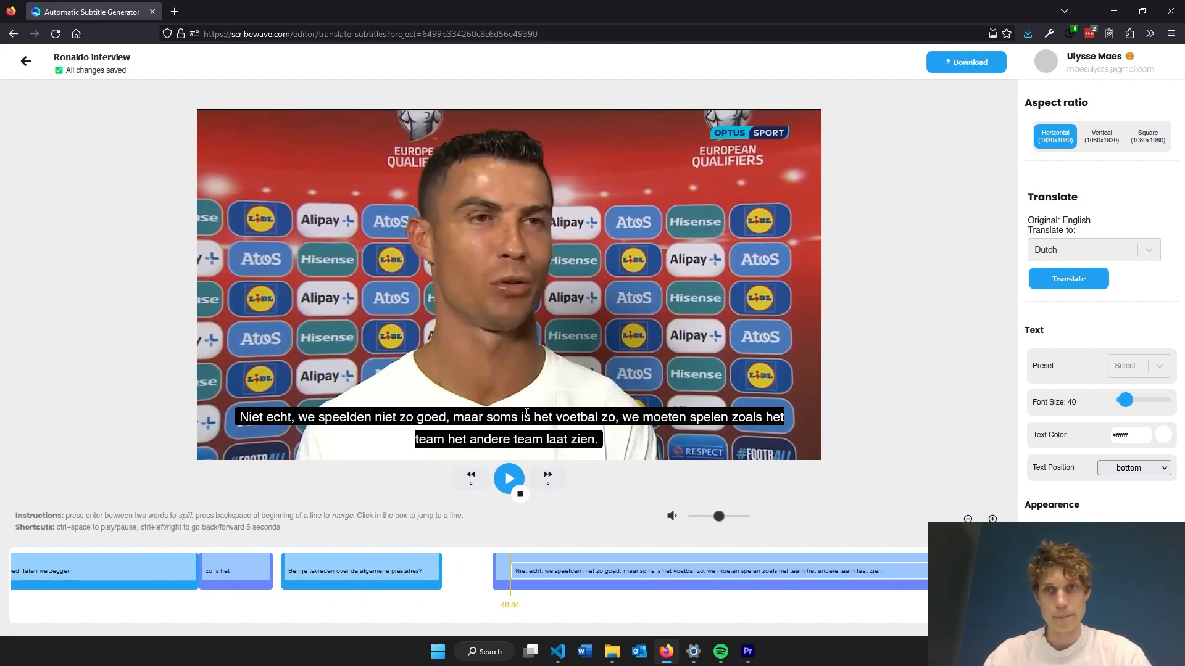
Translate the subtitles back into English.
{"action": "left_click", "coordinate": [1061, 255]}
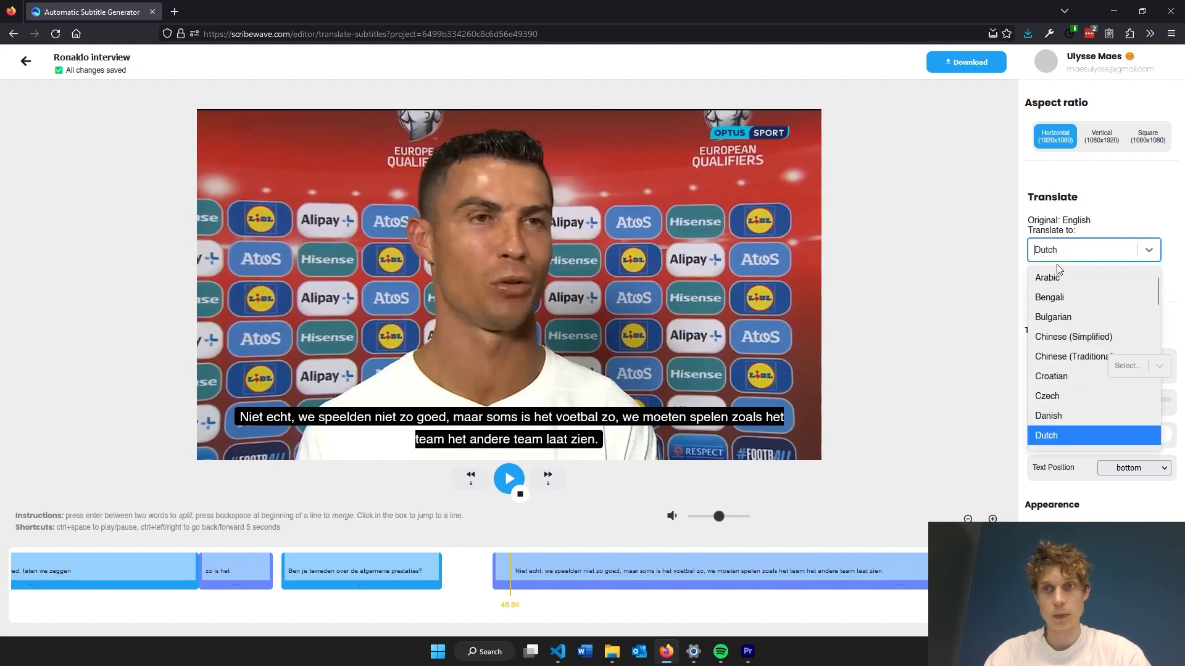
{"action": "type", "text": "Engl"}
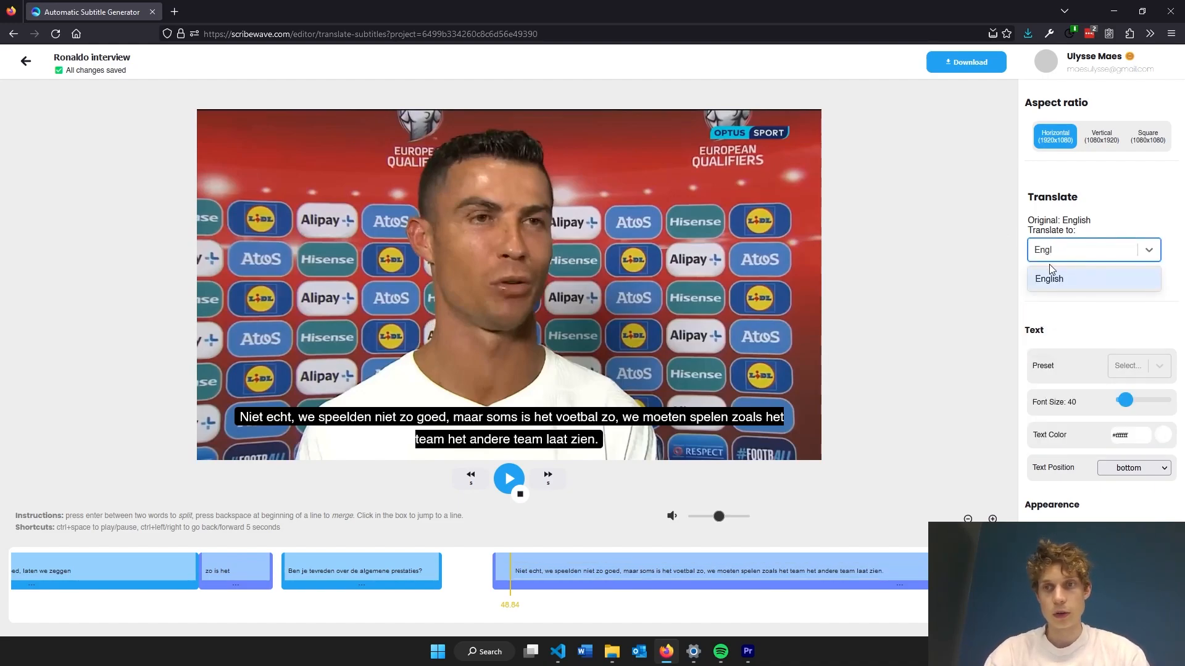
{"action": "left_click", "coordinate": [1045, 277]}
{"action": "left_click", "coordinate": [1041, 285]}
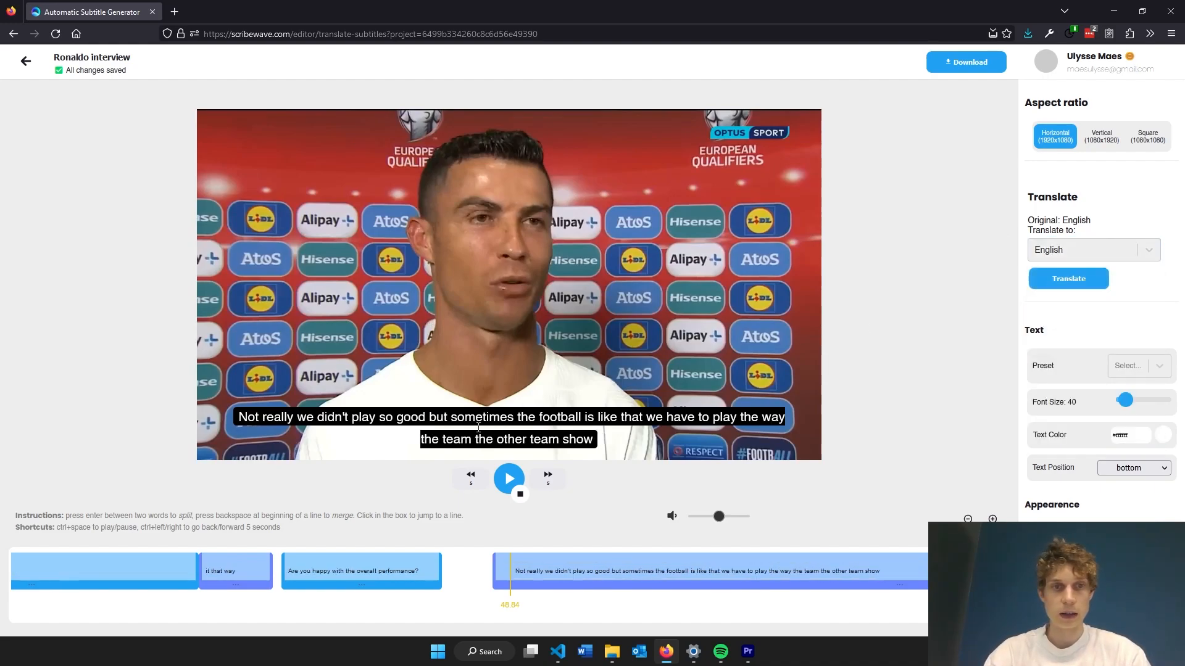
Open the download options for the subtitled video.
{"action": "left_click", "coordinate": [959, 65]}
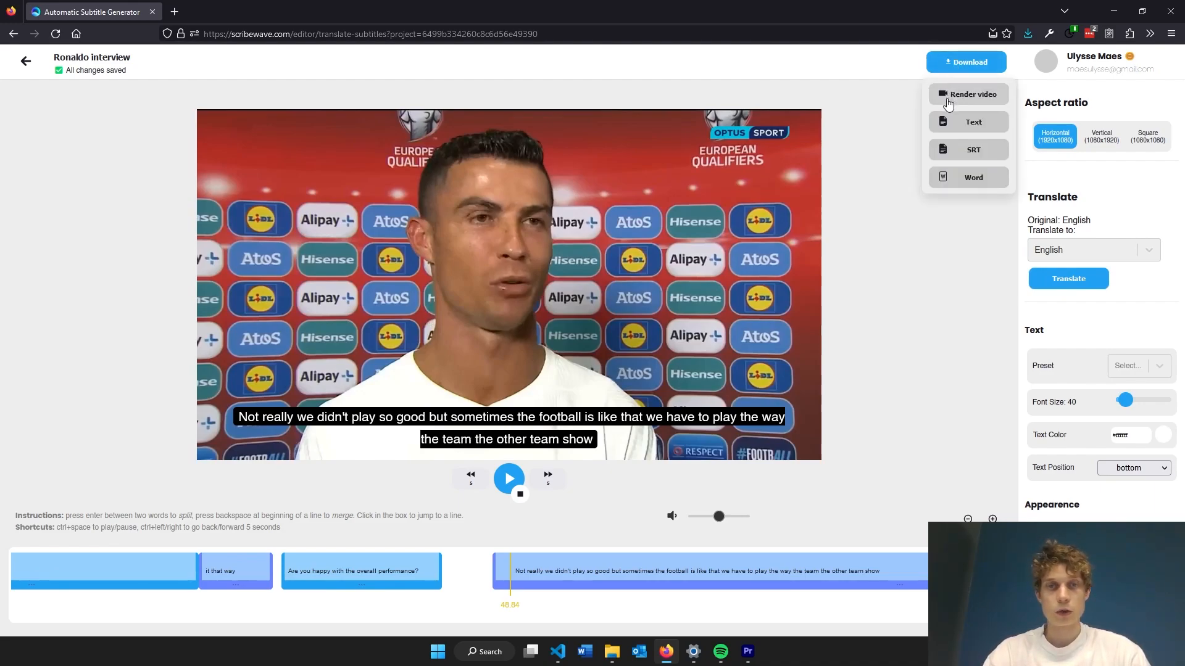